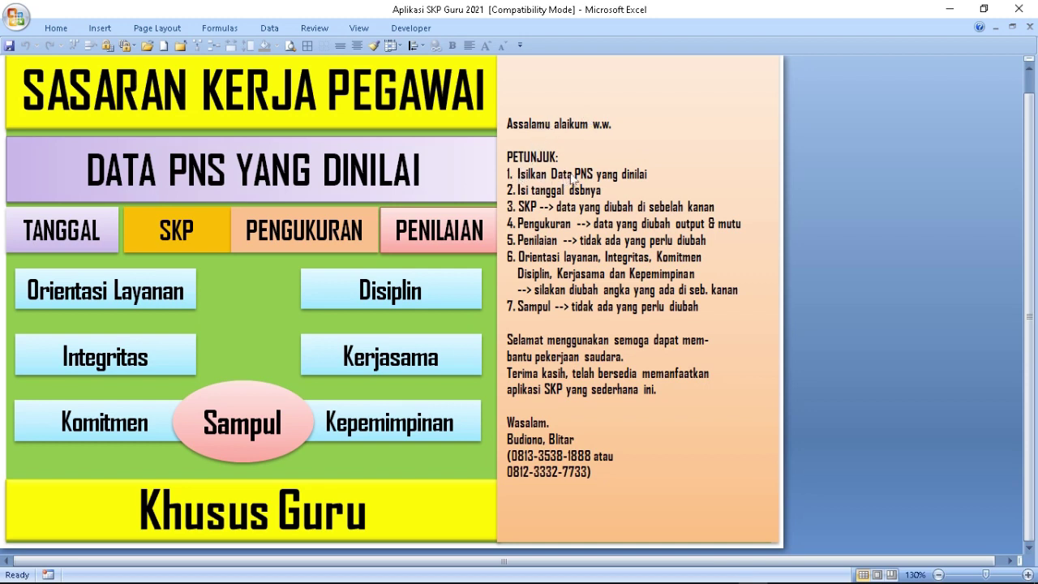
pyautogui.click(253, 169)
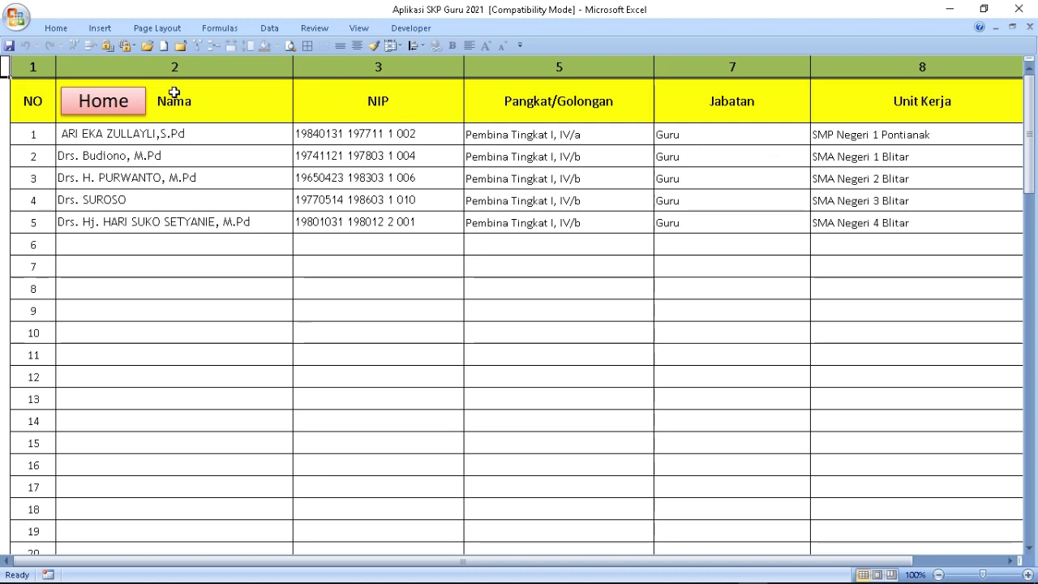
pyautogui.click(120, 103)
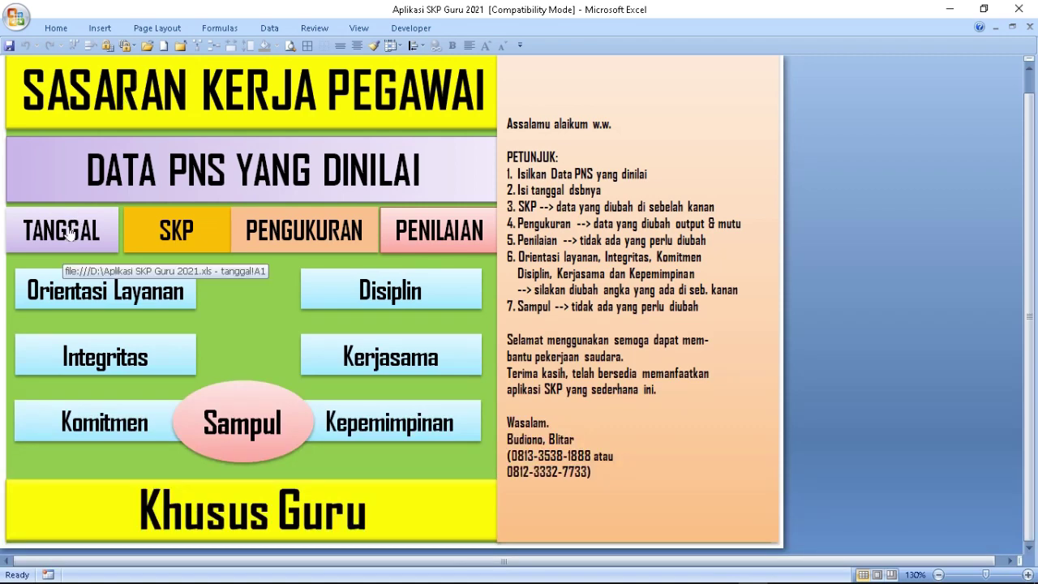
# Open the TANGGAL sheet and check the creation, 05 JANUARI 2019 and objection date entries.
pyautogui.click(70, 233)
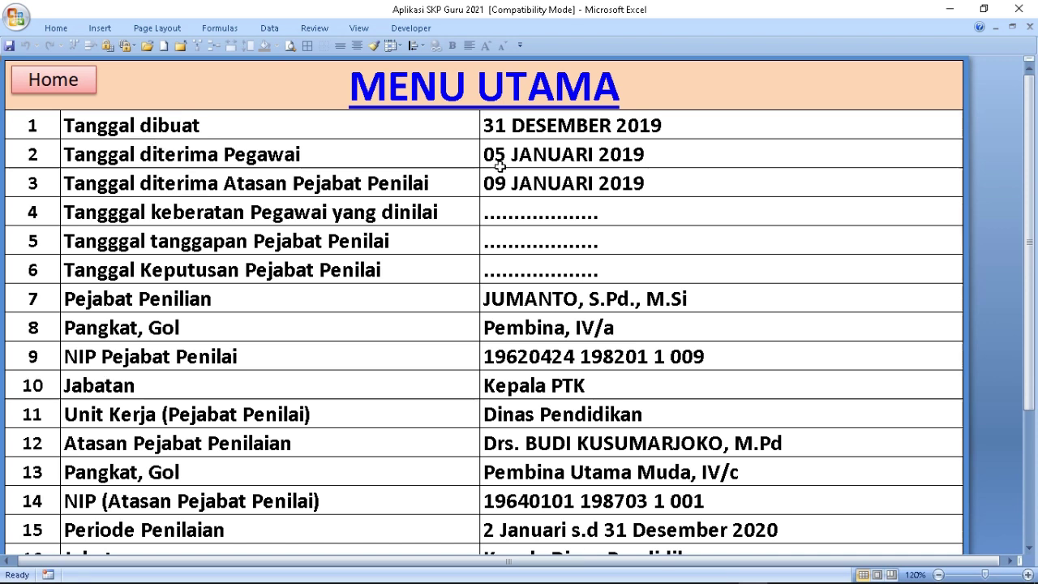
pyautogui.click(538, 134)
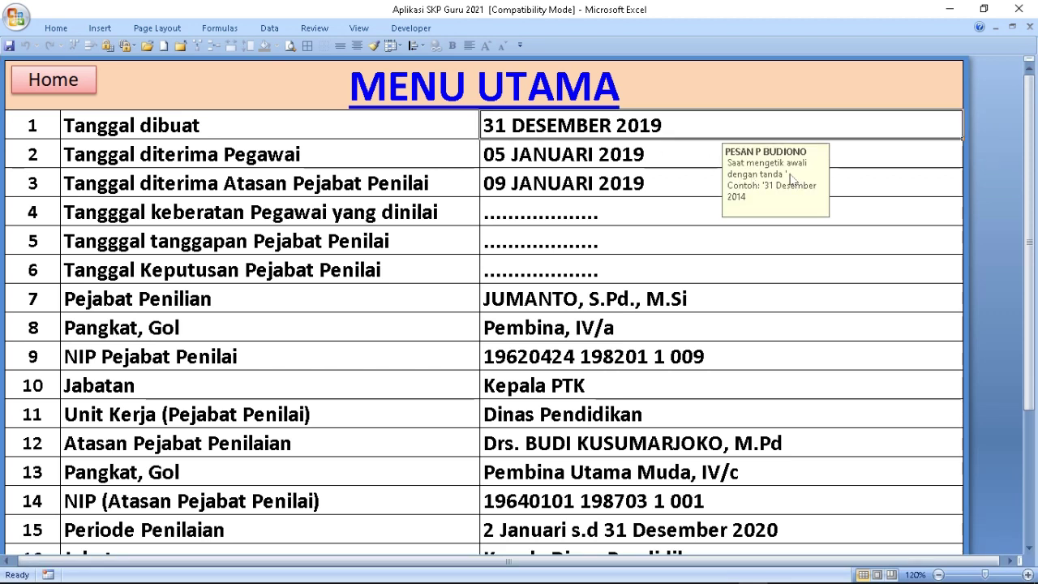
pyautogui.click(535, 157)
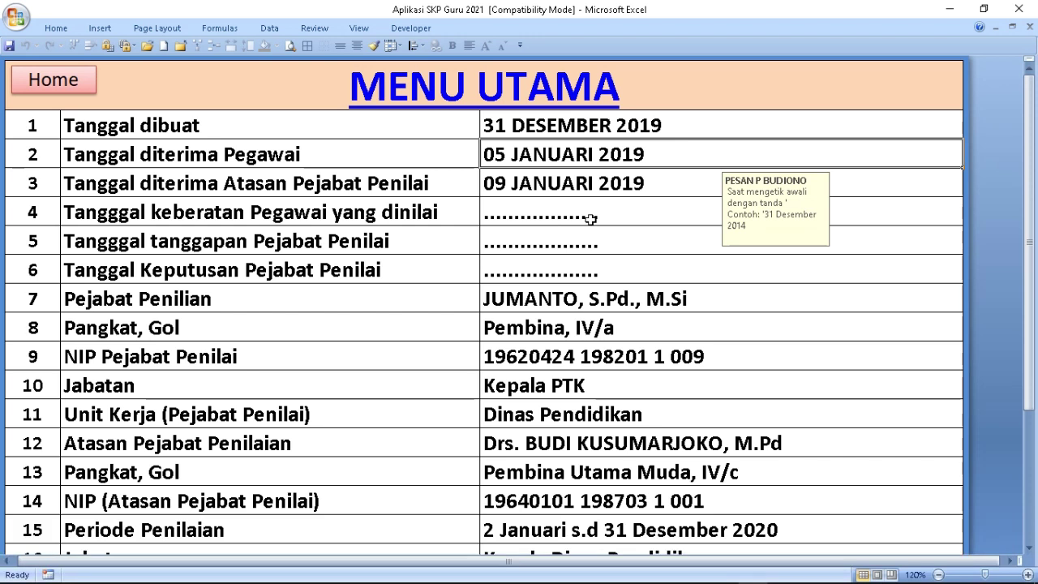
pyautogui.click(590, 219)
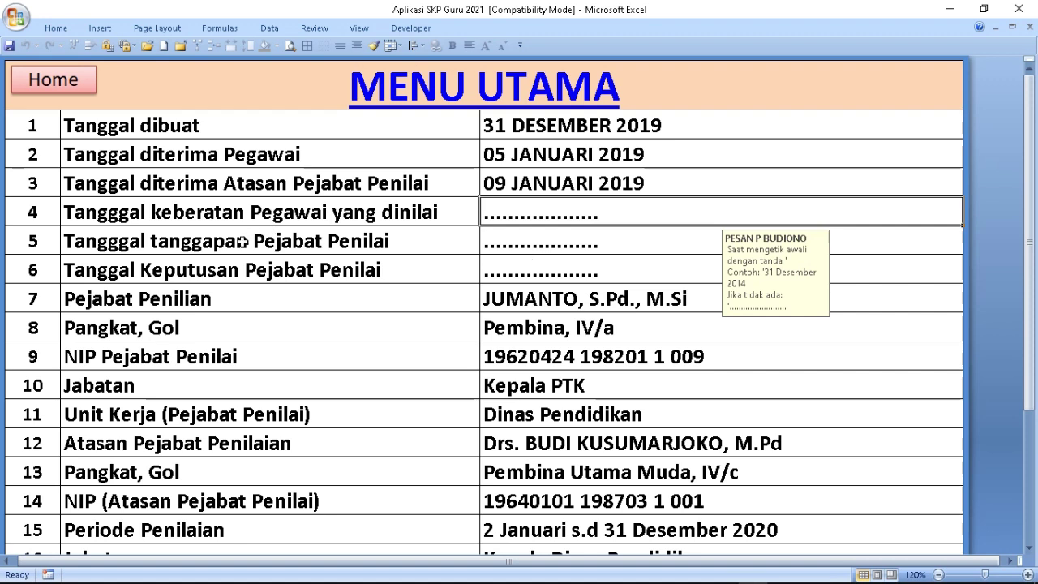
# Scroll through MENU UTAMA rows 1–22 to review all the assessment details.
pyautogui.scroll(-1, 242, 241)
pyautogui.scroll(-1, 242, 241)
pyautogui.scroll(-1, 242, 240)
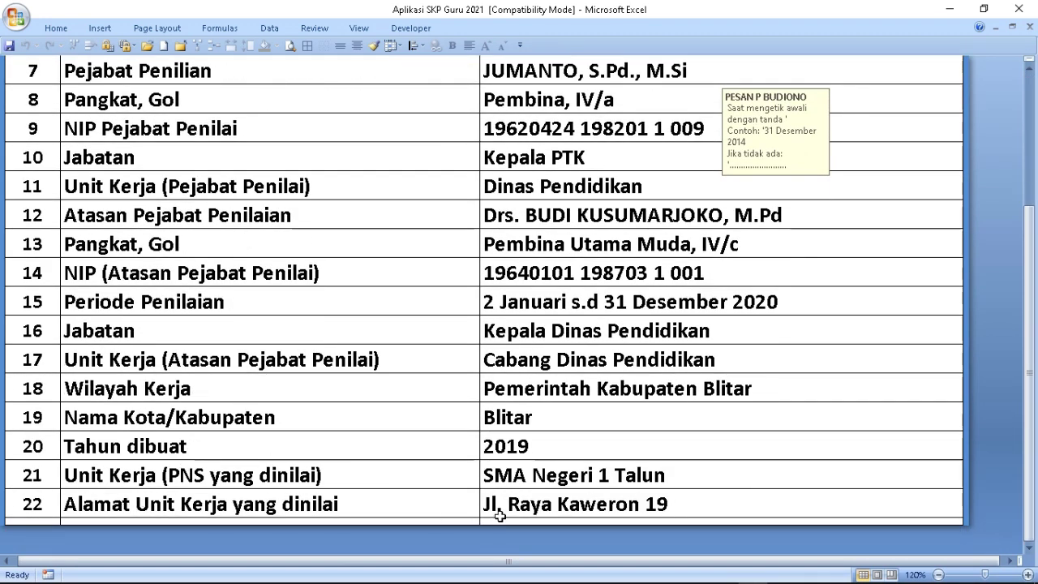
pyautogui.scroll(1, 567, 450)
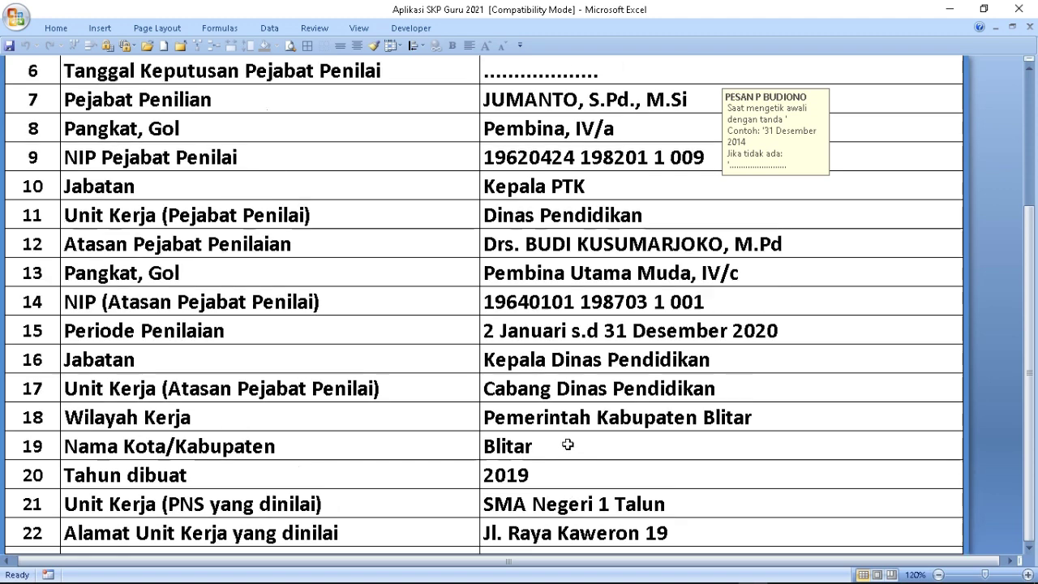
pyautogui.scroll(1, 570, 437)
pyautogui.scroll(1, 571, 429)
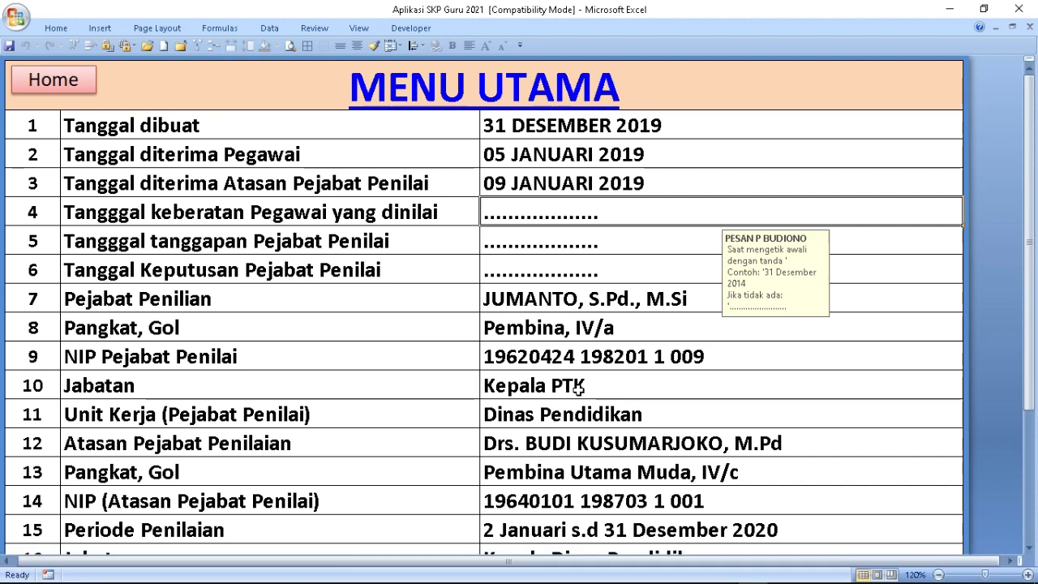
pyautogui.scroll(-2, 578, 389)
pyautogui.scroll(-1, 578, 389)
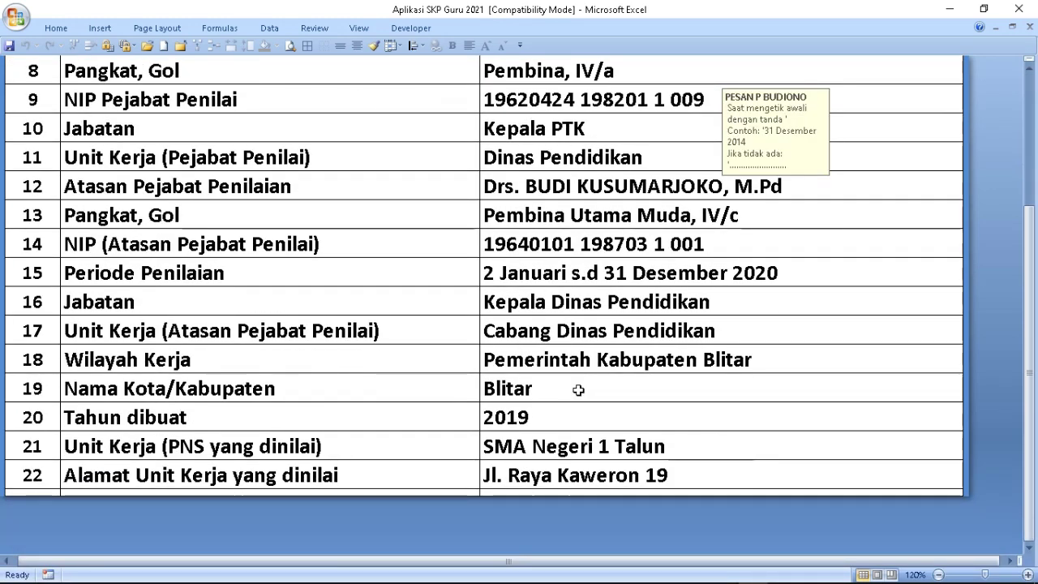
pyautogui.scroll(2, 578, 389)
pyautogui.scroll(1, 578, 389)
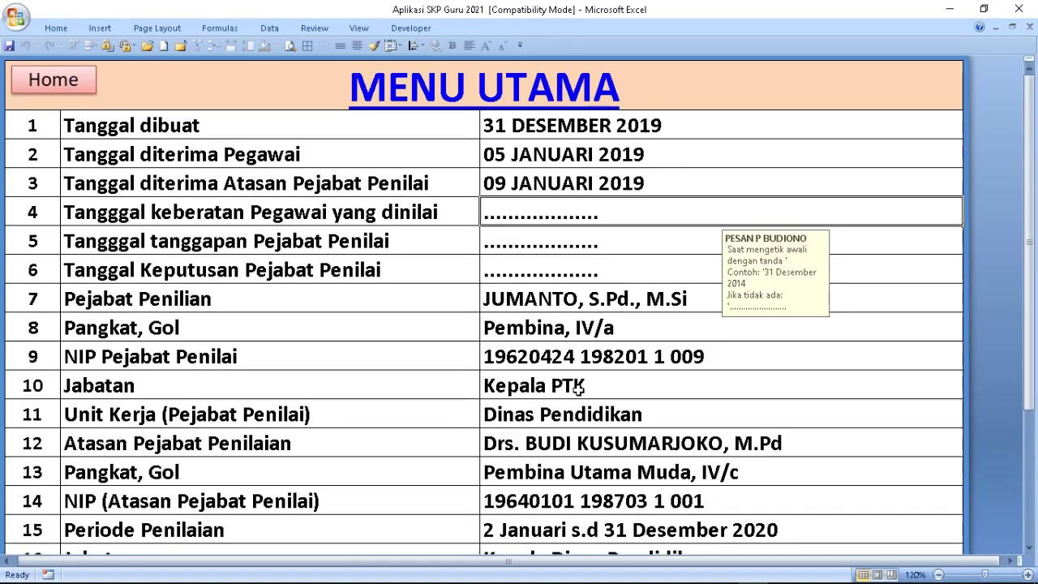
# Open the SKP target form and cycle through teacher records with the spinner, ending on record 4.
pyautogui.click(33, 127)
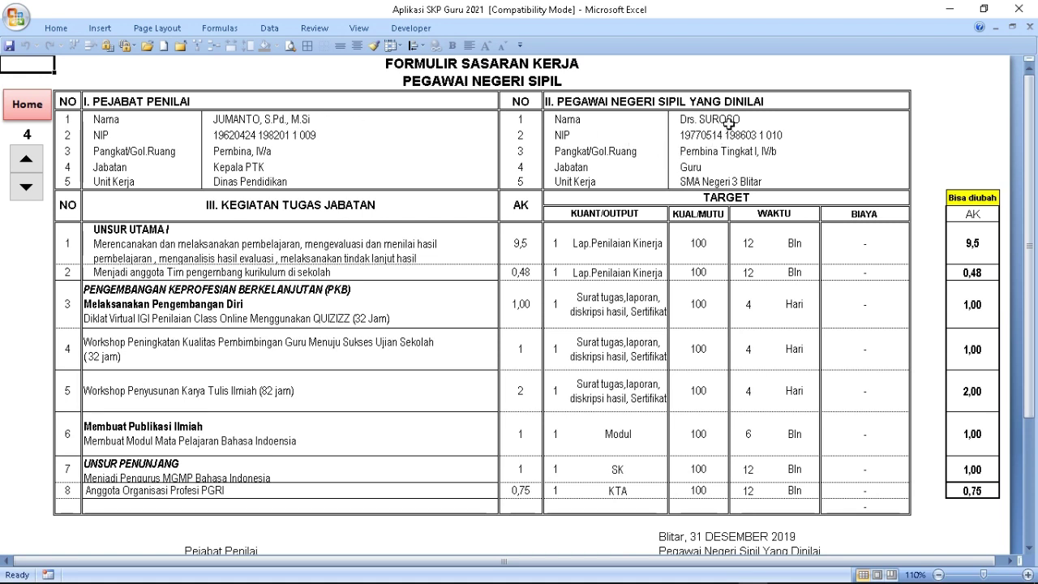
pyautogui.click(26, 189)
pyautogui.click(27, 189)
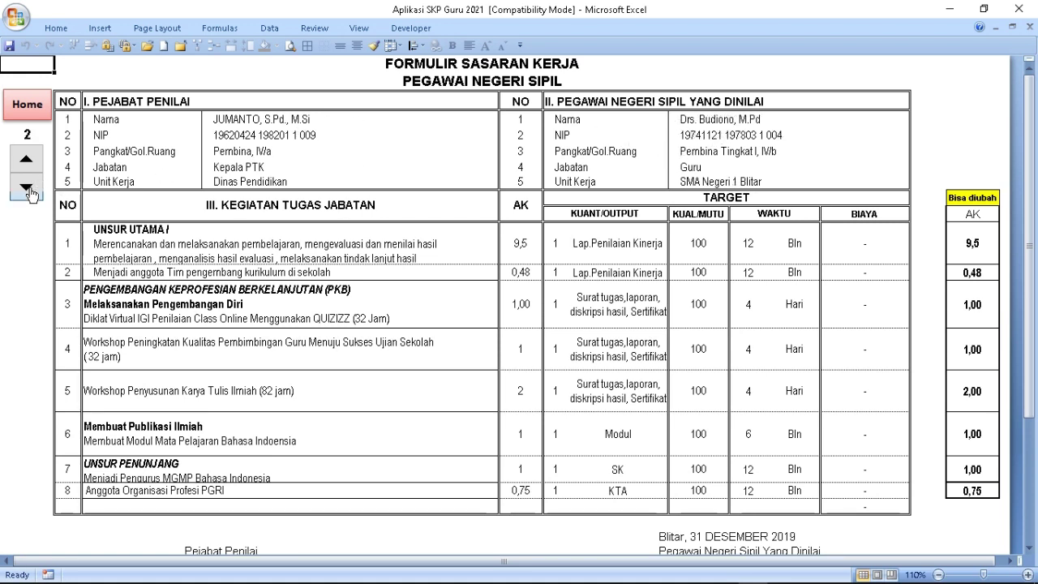
pyautogui.click(27, 190)
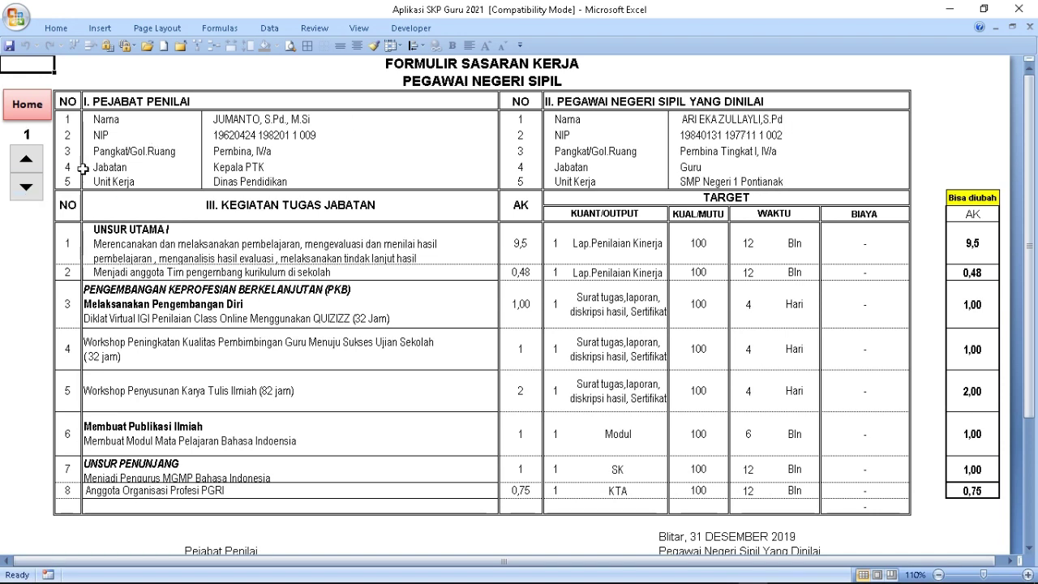
pyautogui.click(26, 161)
pyautogui.click(27, 160)
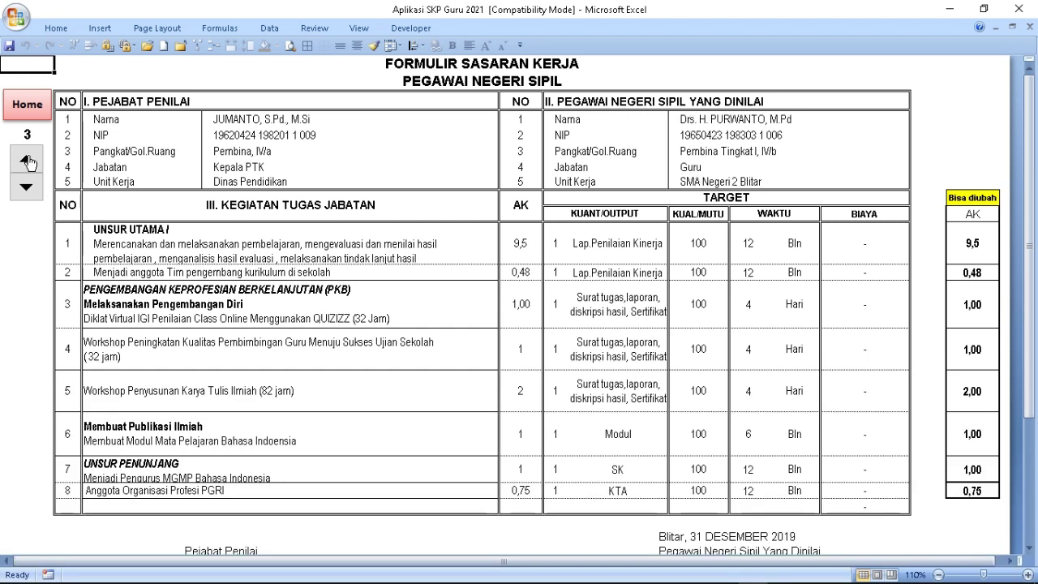
pyautogui.click(27, 161)
pyautogui.click(27, 161)
pyautogui.click(27, 161)
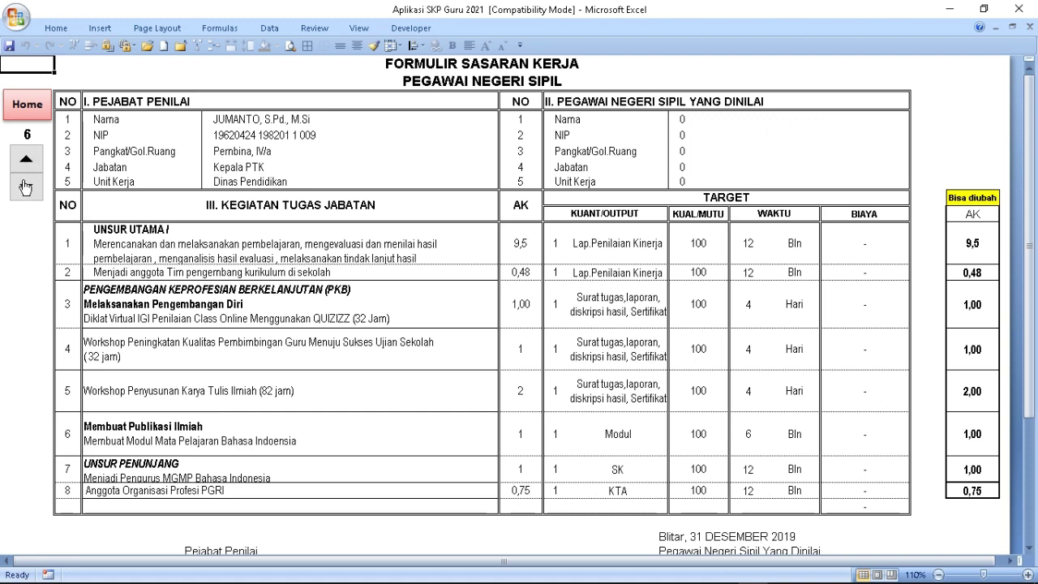
pyautogui.click(26, 186)
pyautogui.click(26, 187)
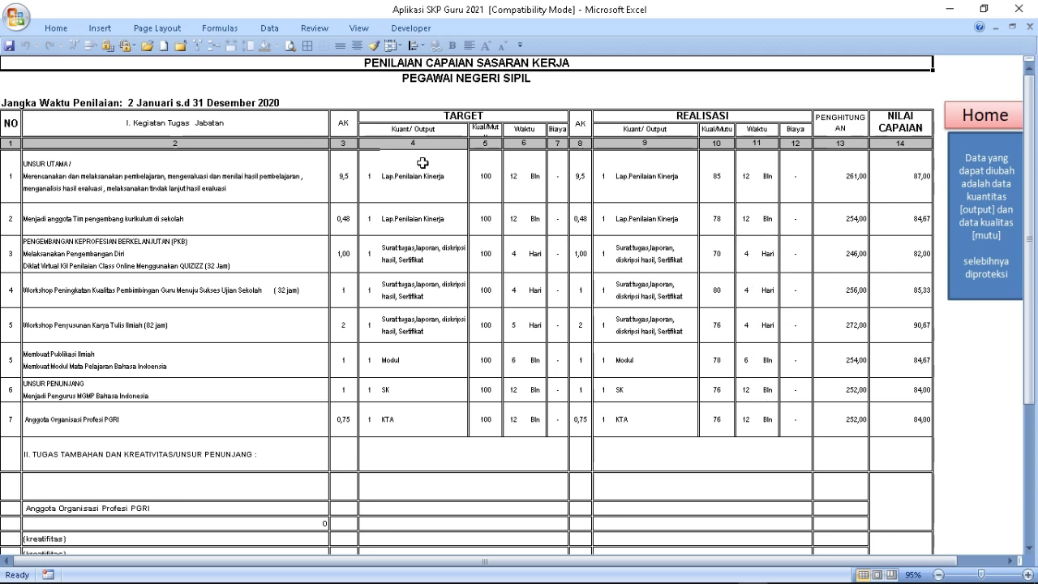
# Leave the PENILAIAN achievement sheet for the Sasaran Kerja Pegawai main menu.
pyautogui.click(952, 123)
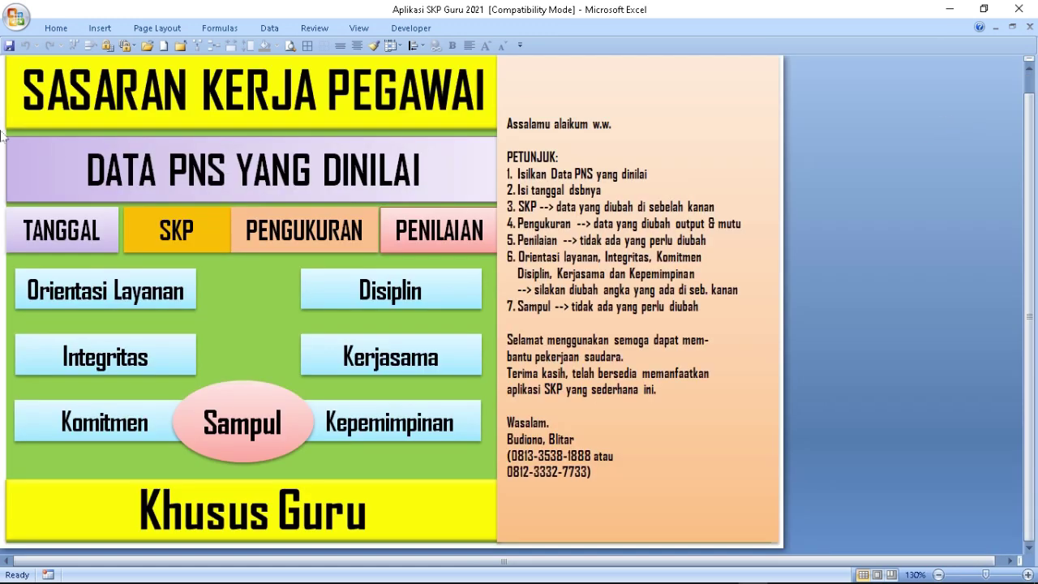
# In the Orientasi Pelayanan table, score indicator 1 as 2 and indicator 2 as 1.
pyautogui.click(120, 311)
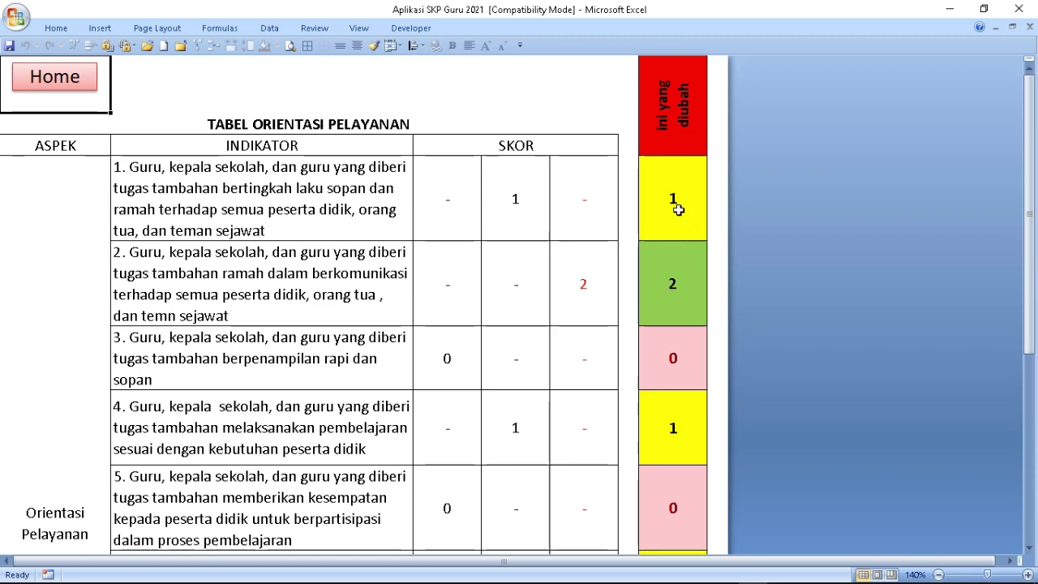
pyautogui.click(677, 209)
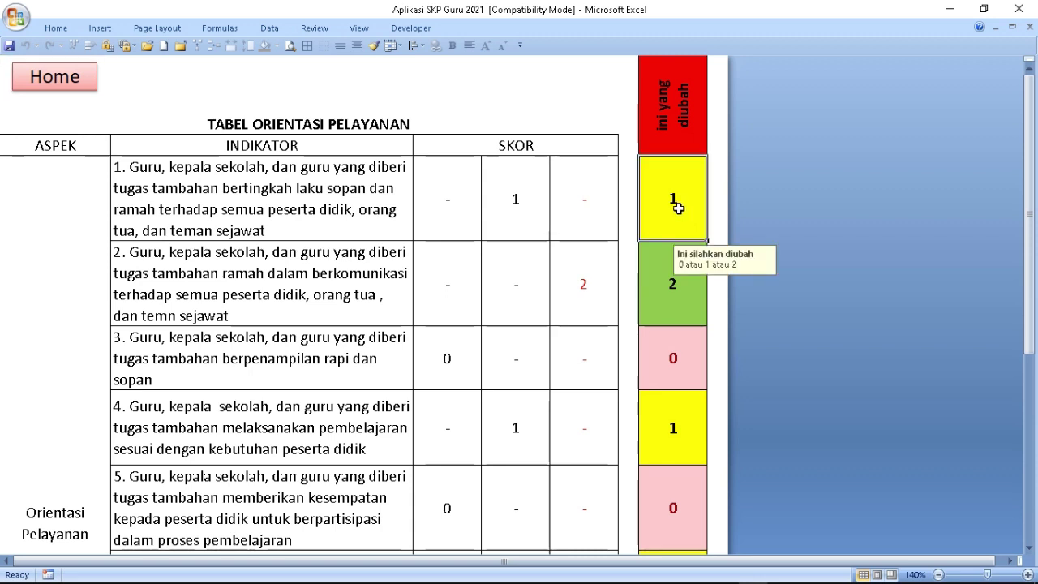
pyautogui.write('2')
pyautogui.press('Return')
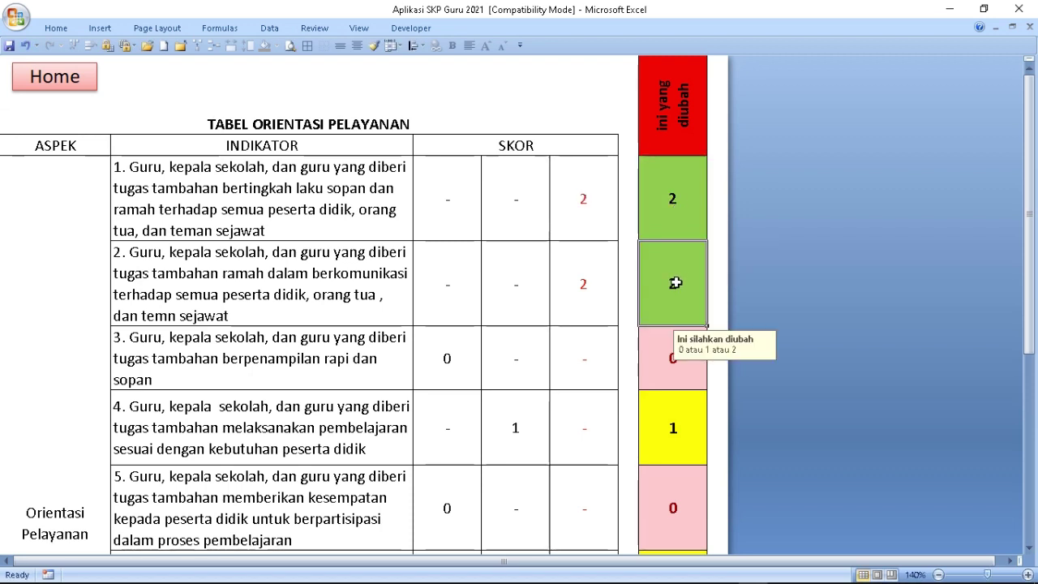
pyautogui.write('1')
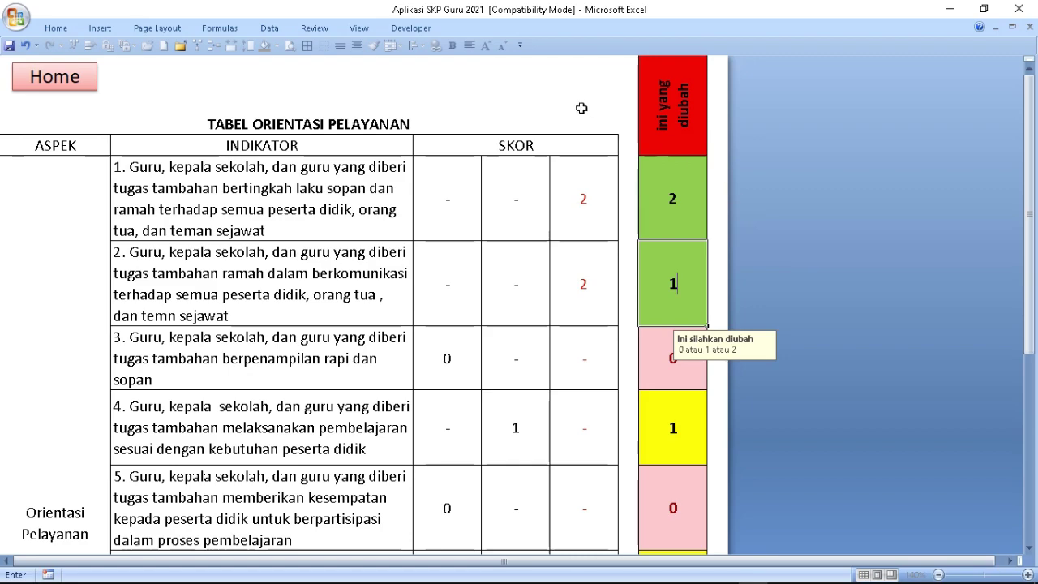
pyautogui.click(581, 108)
pyautogui.scroll(-1, 601, 293)
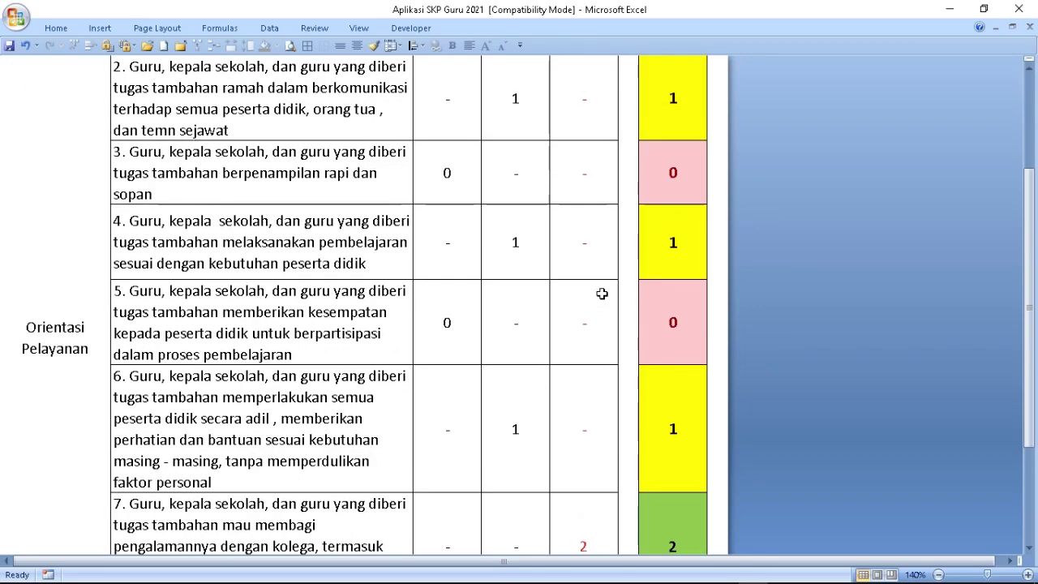
pyautogui.scroll(-2, 601, 294)
pyautogui.scroll(-1, 602, 293)
pyautogui.scroll(4, 600, 292)
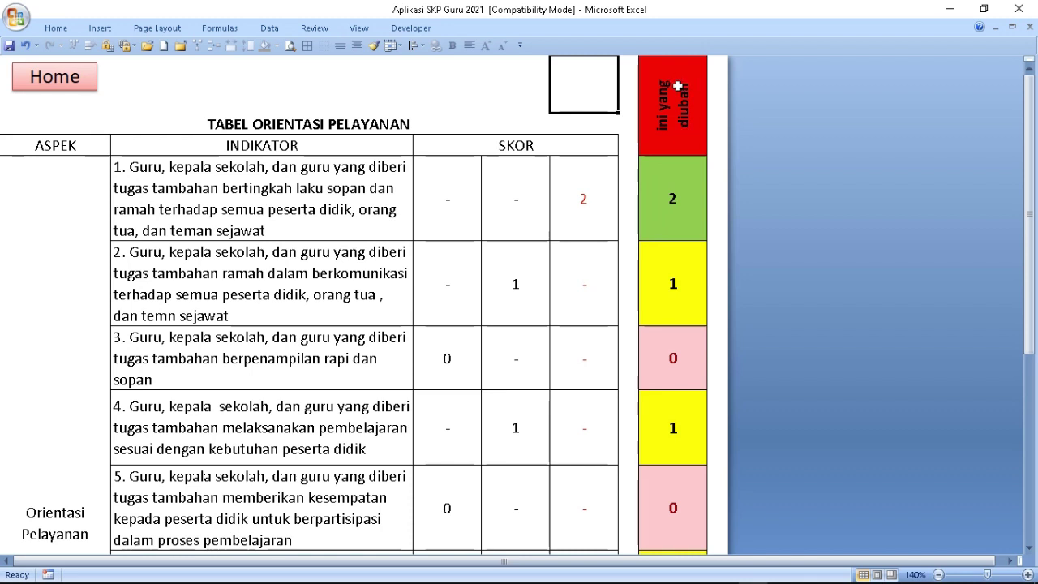
# Review the Kepemimpinan table's eight indicators, all at 0, then go back to the main menu.
pyautogui.click(75, 86)
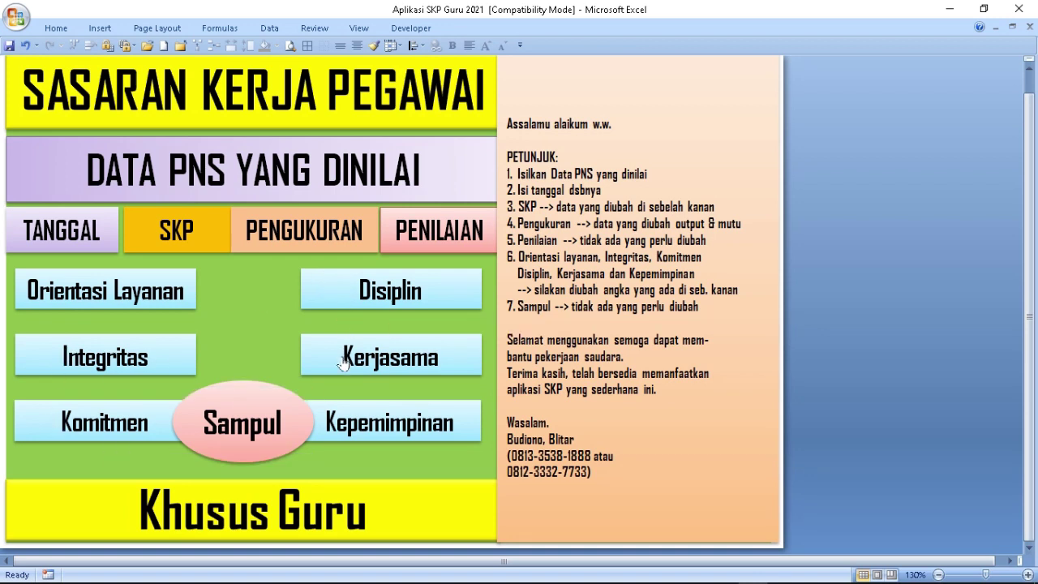
pyautogui.click(363, 421)
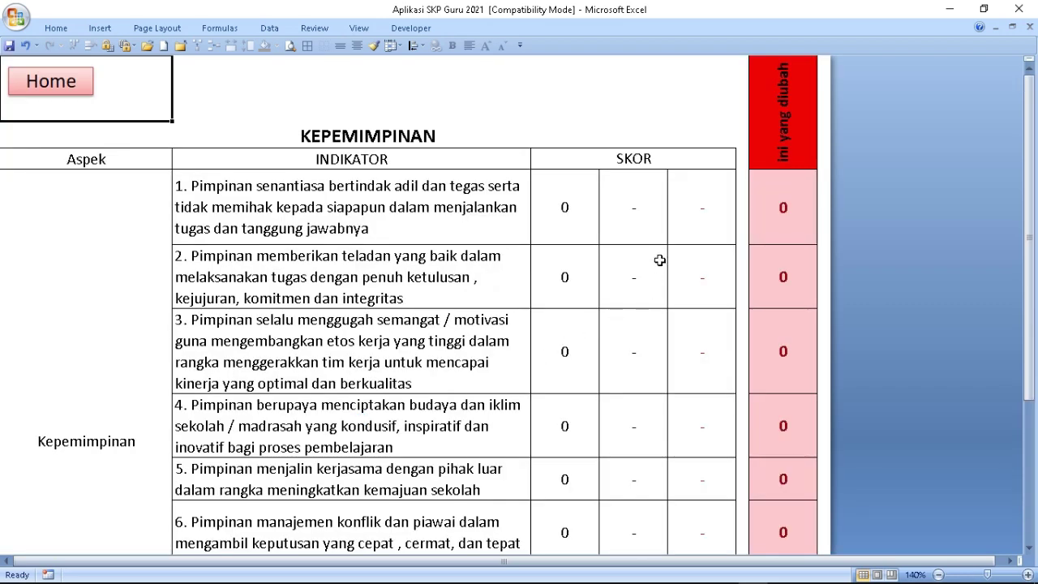
pyautogui.scroll(-2, 657, 253)
pyautogui.scroll(-2, 657, 252)
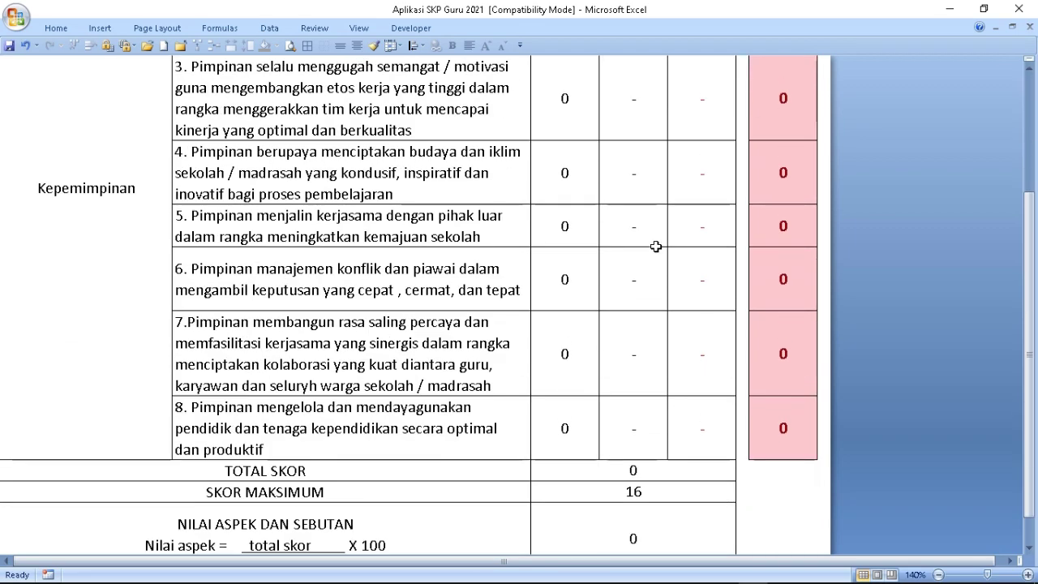
pyautogui.scroll(-3, 654, 247)
pyautogui.scroll(4, 654, 247)
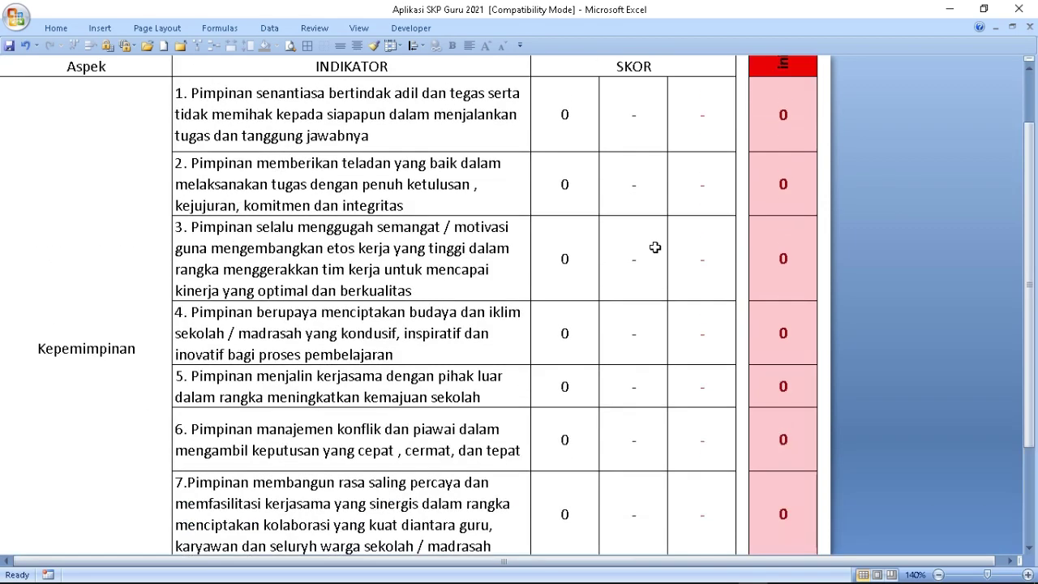
pyautogui.scroll(3, 655, 247)
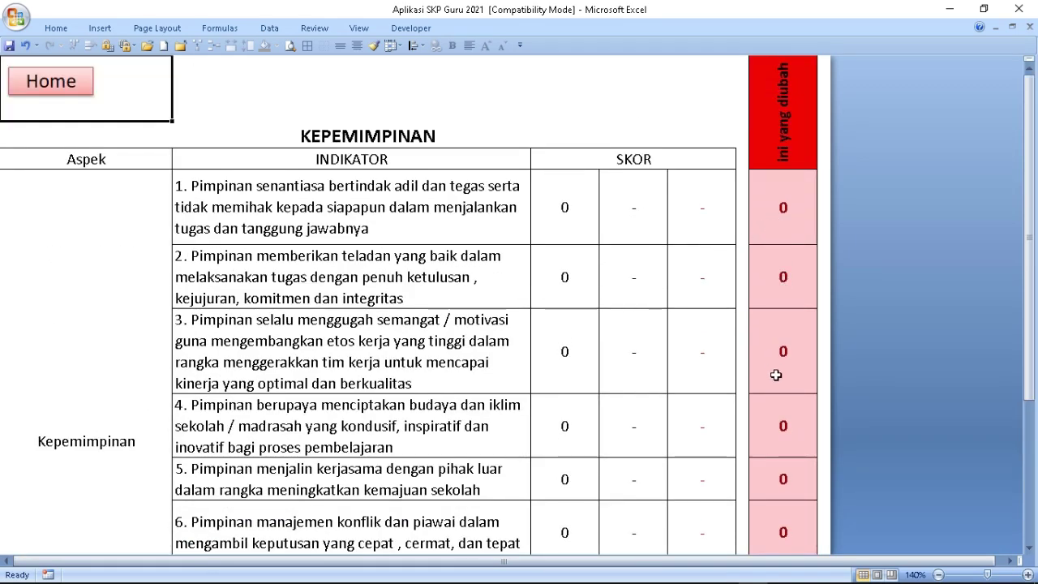
pyautogui.click(63, 84)
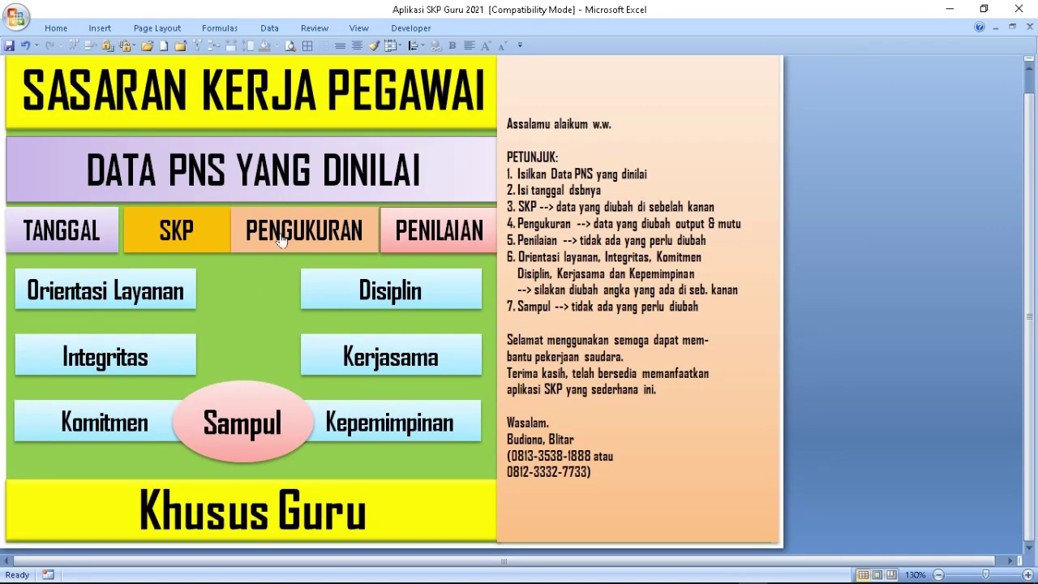
pyautogui.click(415, 231)
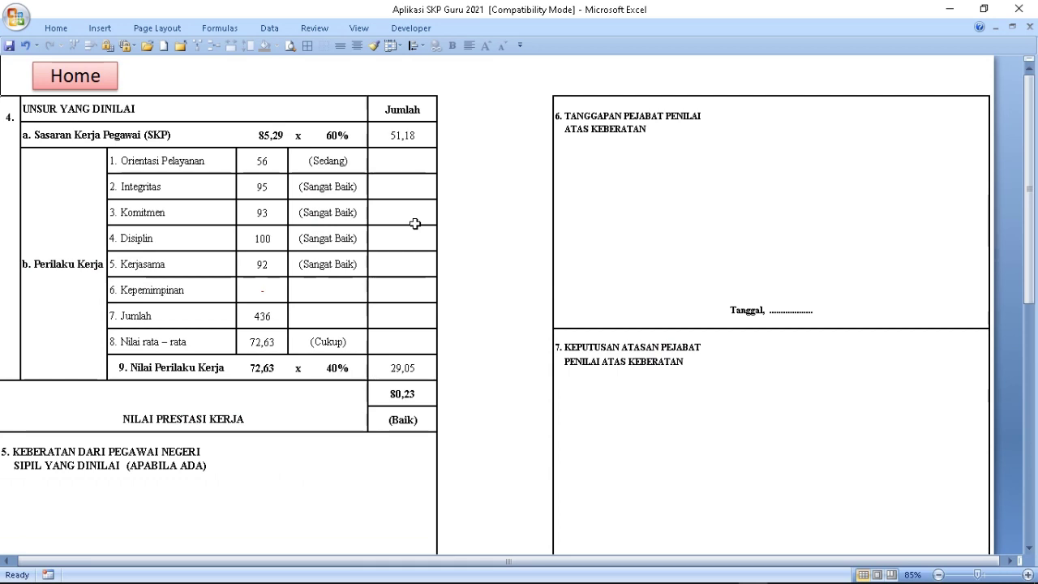
pyautogui.scroll(-2, 414, 223)
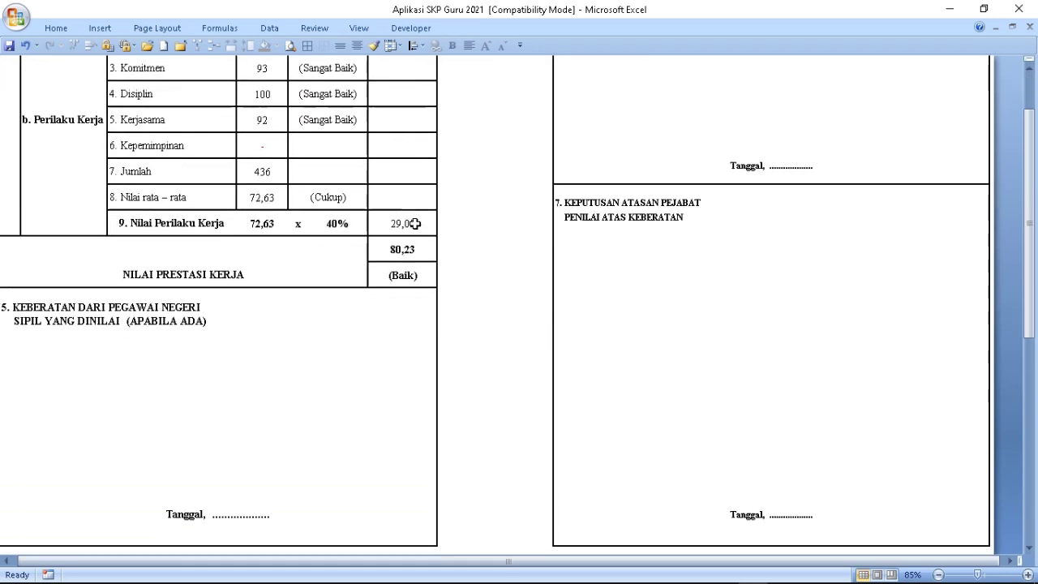
pyautogui.scroll(-2, 414, 223)
pyautogui.scroll(-3, 414, 223)
pyautogui.scroll(-2, 414, 223)
pyautogui.scroll(-2, 412, 225)
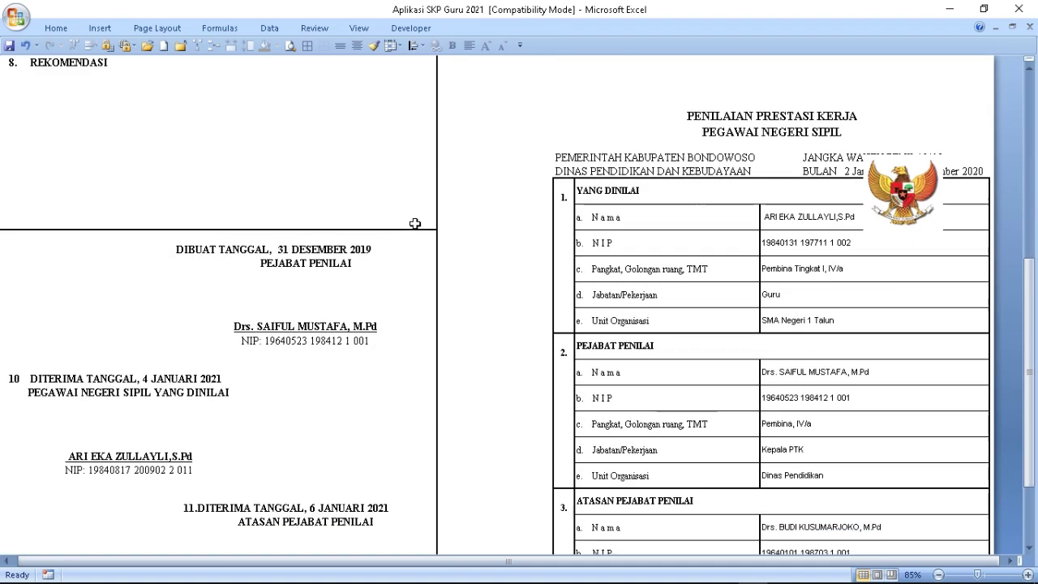
pyautogui.scroll(10, 412, 225)
pyautogui.click(98, 87)
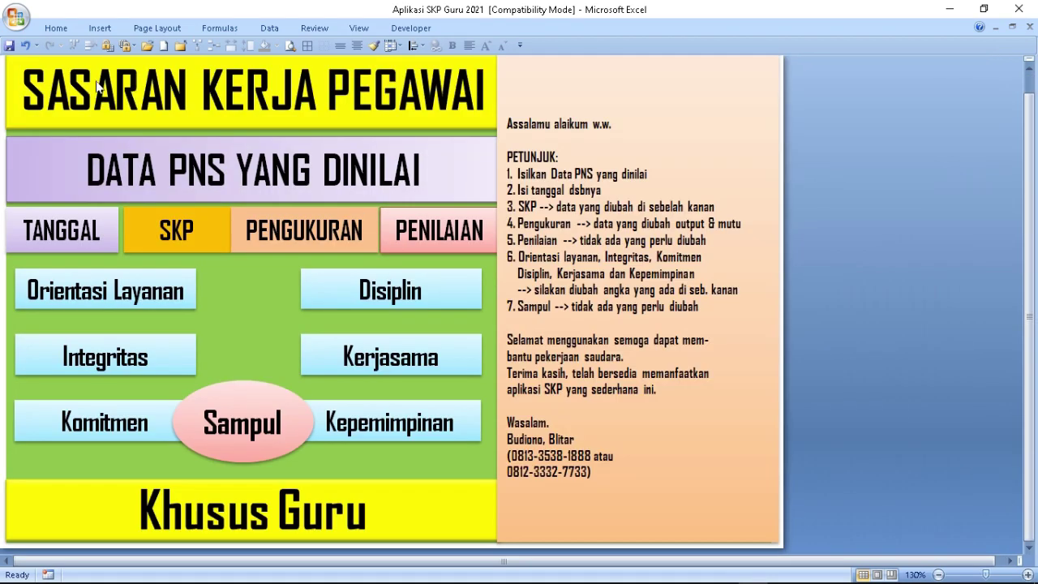
pyautogui.click(256, 423)
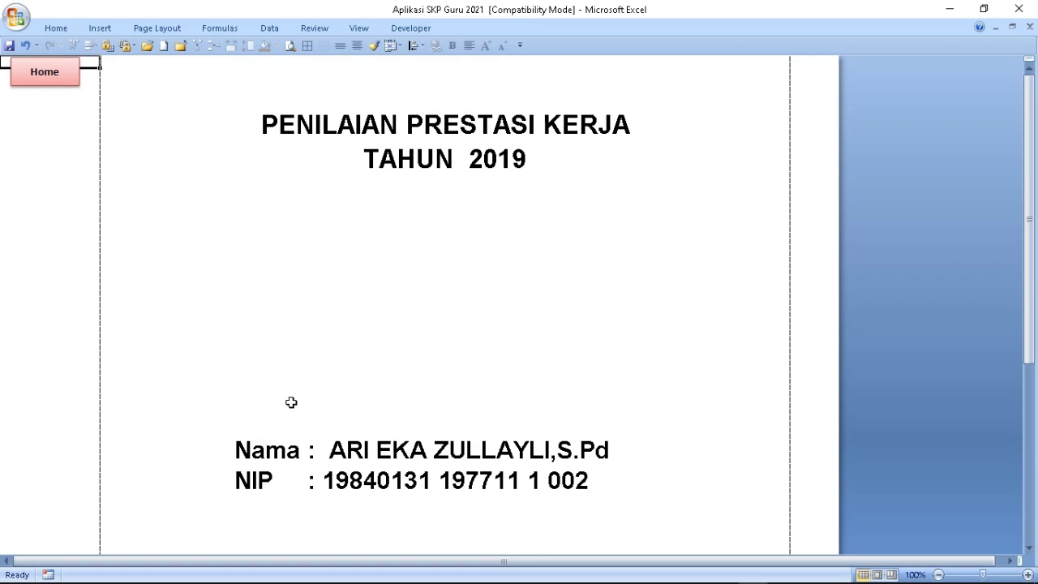
pyautogui.scroll(-2, 357, 371)
pyautogui.scroll(-2, 356, 371)
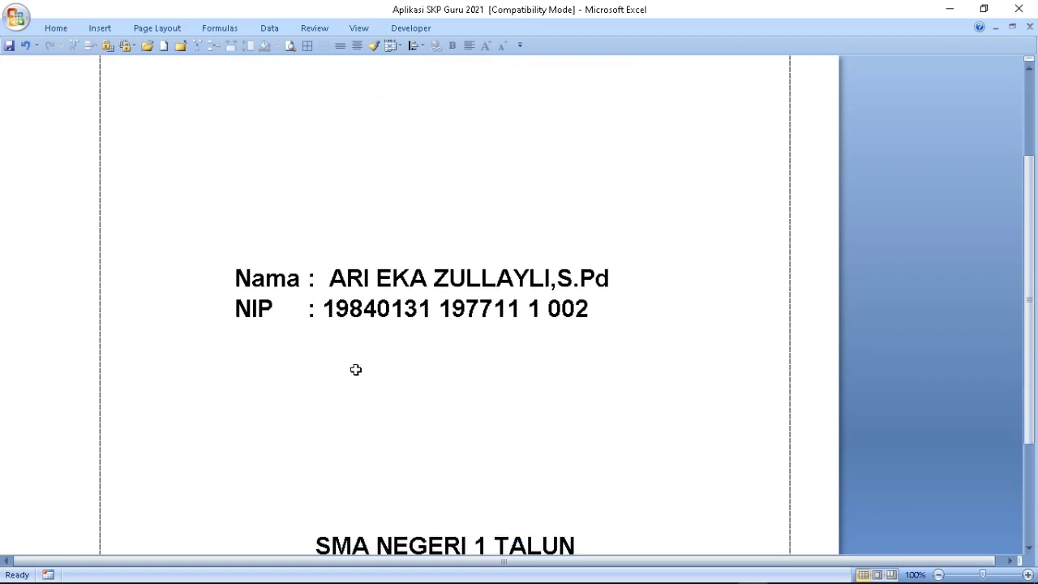
pyautogui.scroll(-1, 356, 371)
pyautogui.scroll(-2, 356, 372)
pyautogui.scroll(-1, 357, 371)
pyautogui.scroll(1, 355, 371)
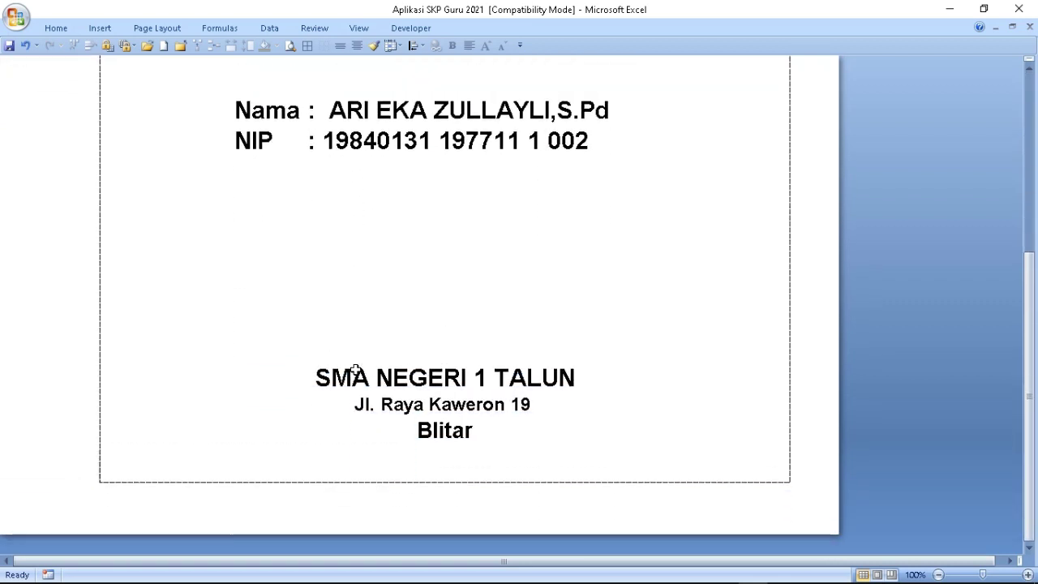
pyautogui.scroll(3, 355, 371)
pyautogui.scroll(4, 356, 373)
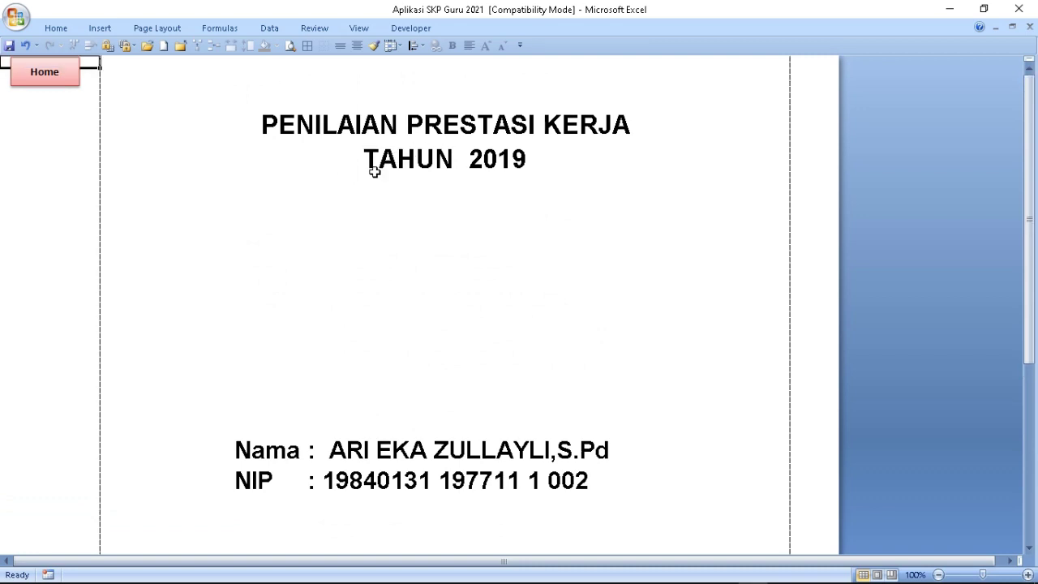
pyautogui.click(53, 80)
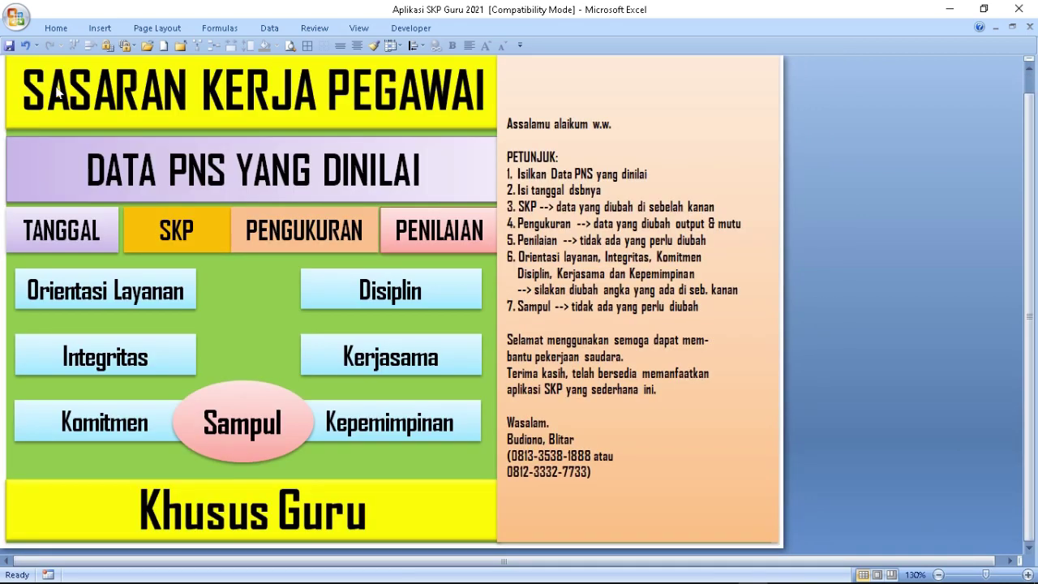